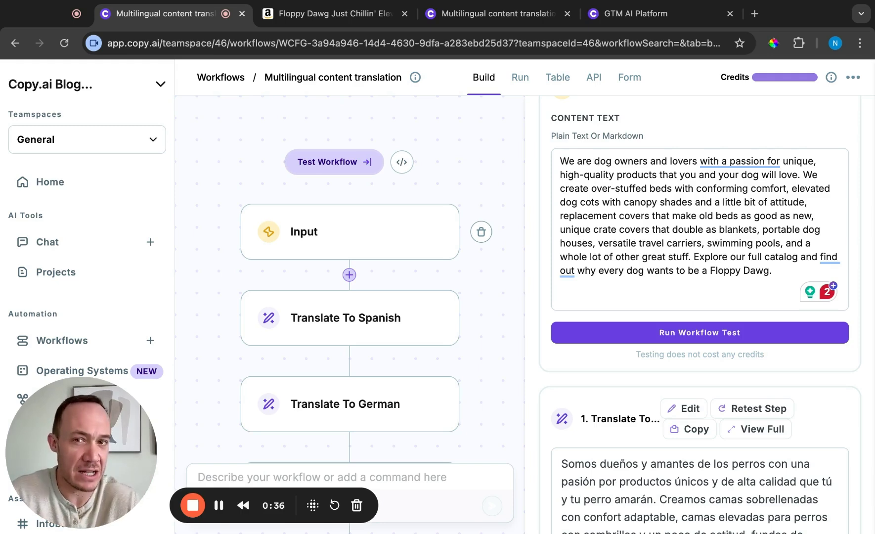
Step: Select the whole Floppy Dawg brand paragraph in the Content Text input
triple_click(609, 206)
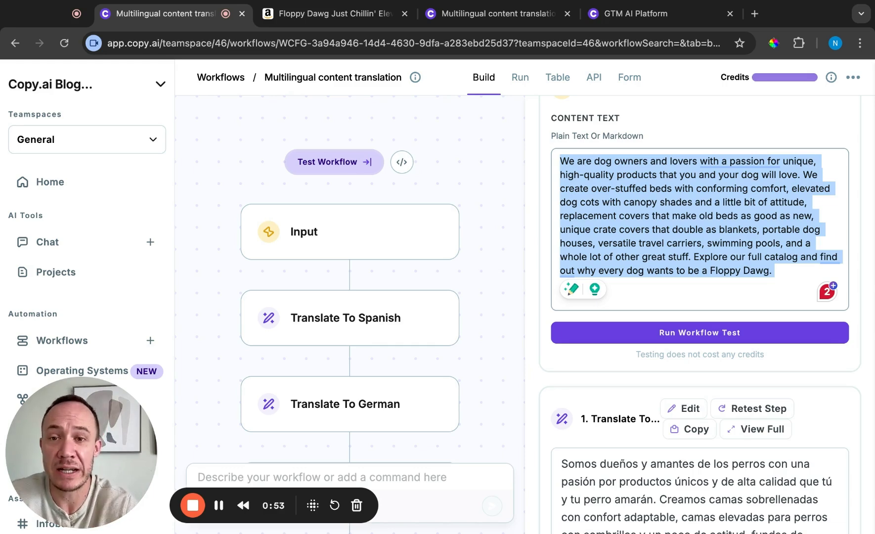
left_click_drag(67, 476, 74, 307)
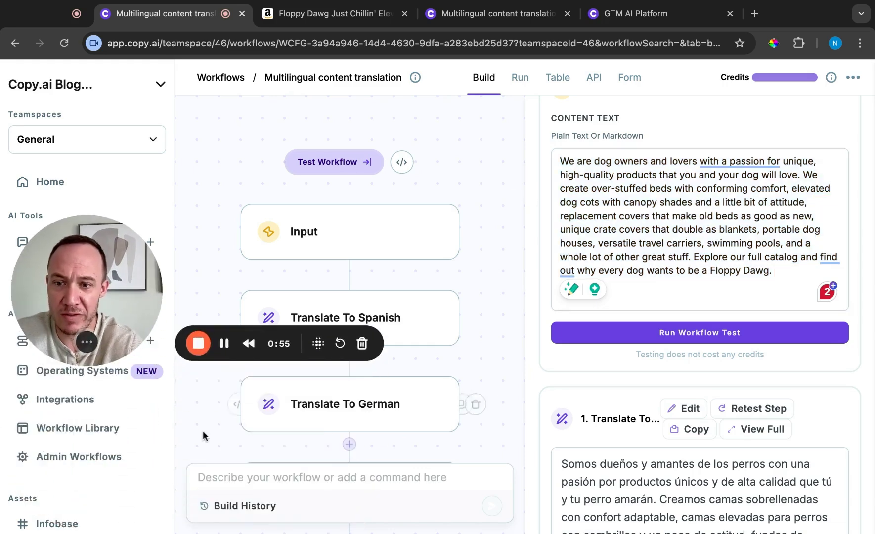
left_click(236, 505)
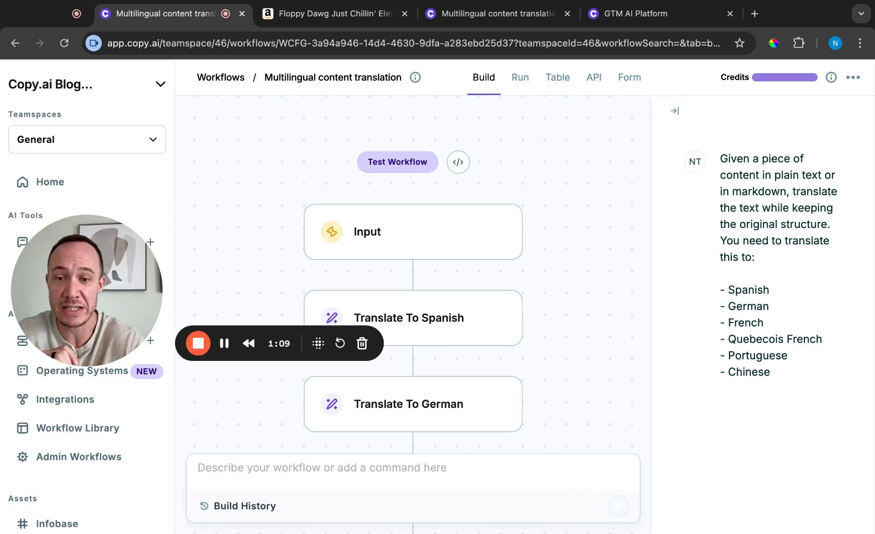
left_click(675, 110)
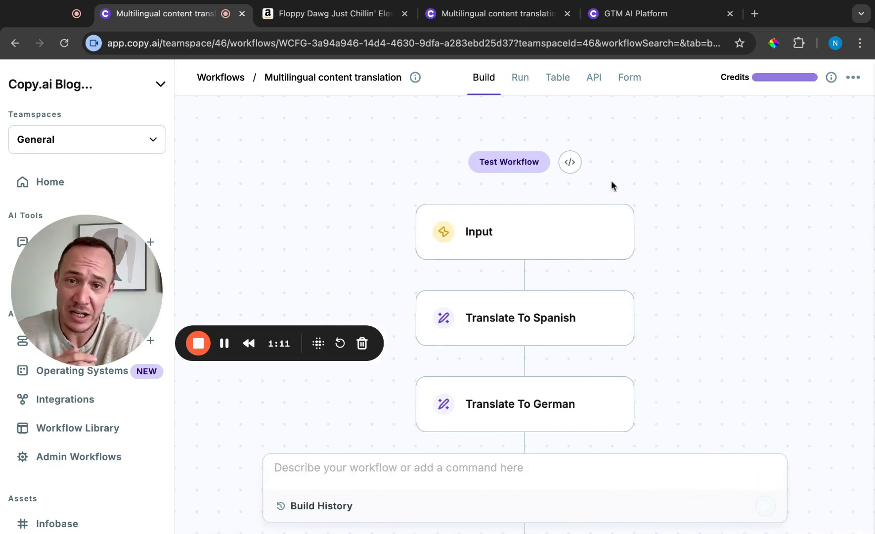
scroll(609, 207, "down", 5)
scroll(608, 211, "down", 2)
scroll(568, 198, "up", 10)
left_click(524, 166)
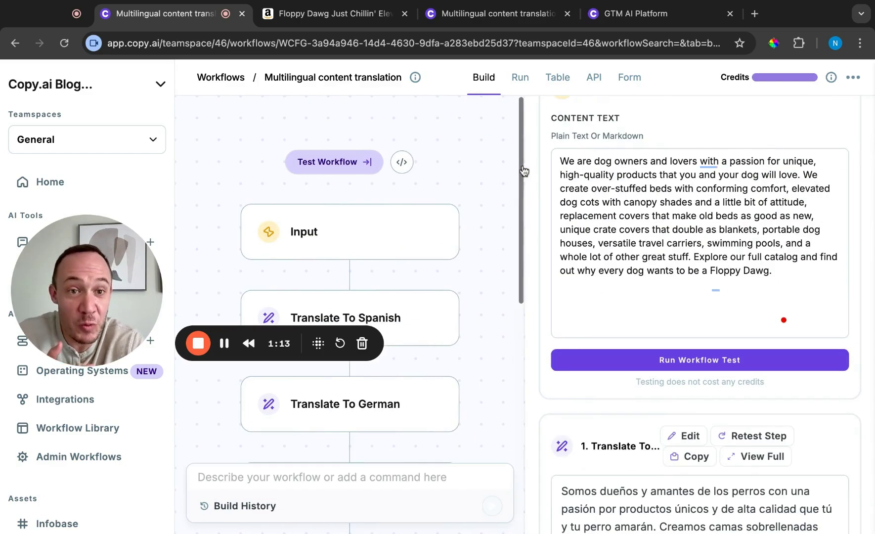
scroll(544, 186, "down", 1)
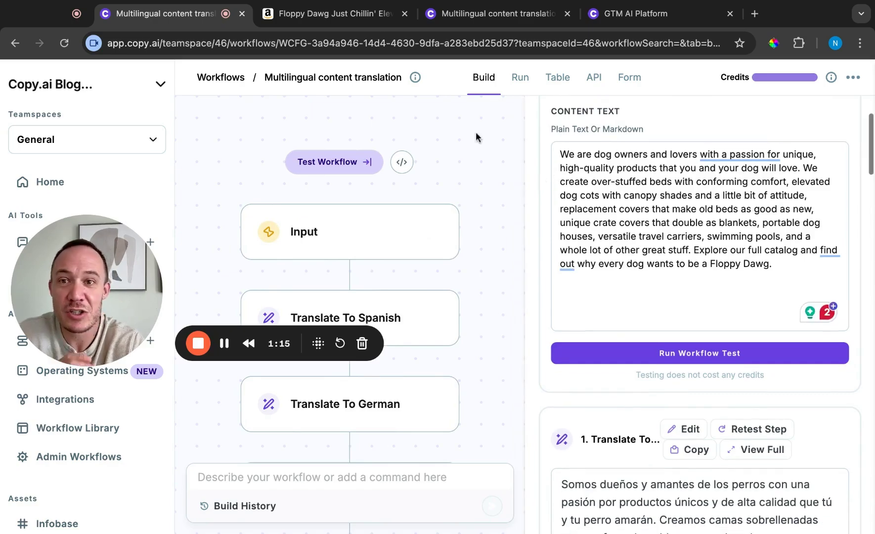
Step: Show the Amazon listing's Product Description with the 'Floppy Dawg | Great Stuff for Dogs' paragraph
left_click(366, 23)
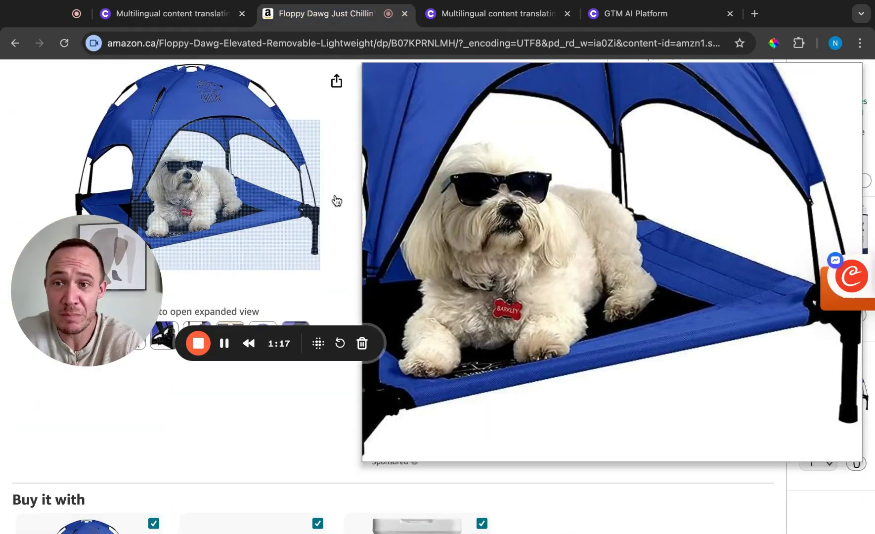
scroll(336, 200, "down", 15)
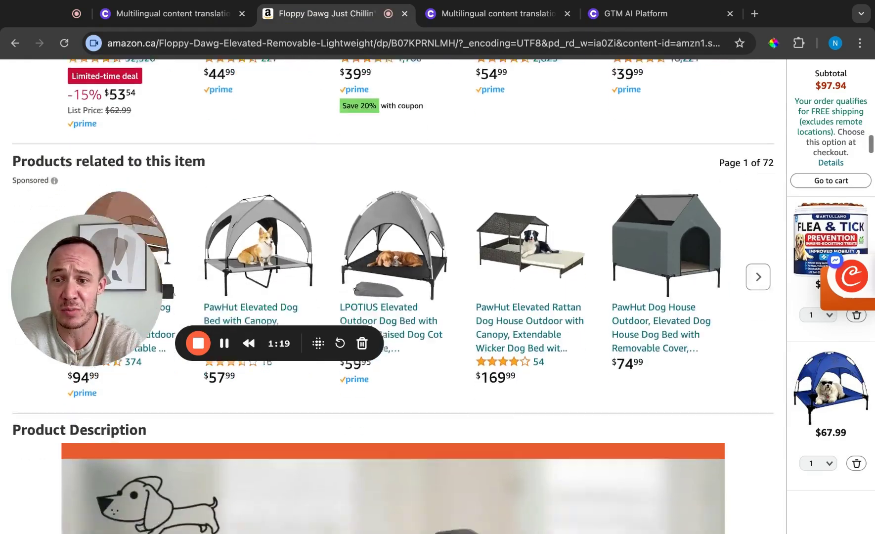
scroll(393, 297, "down", 10)
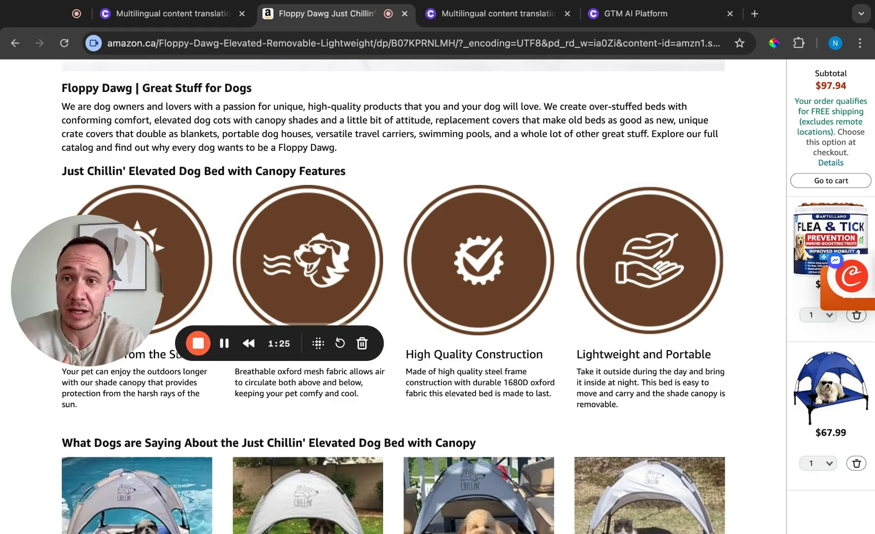
left_click(148, 13)
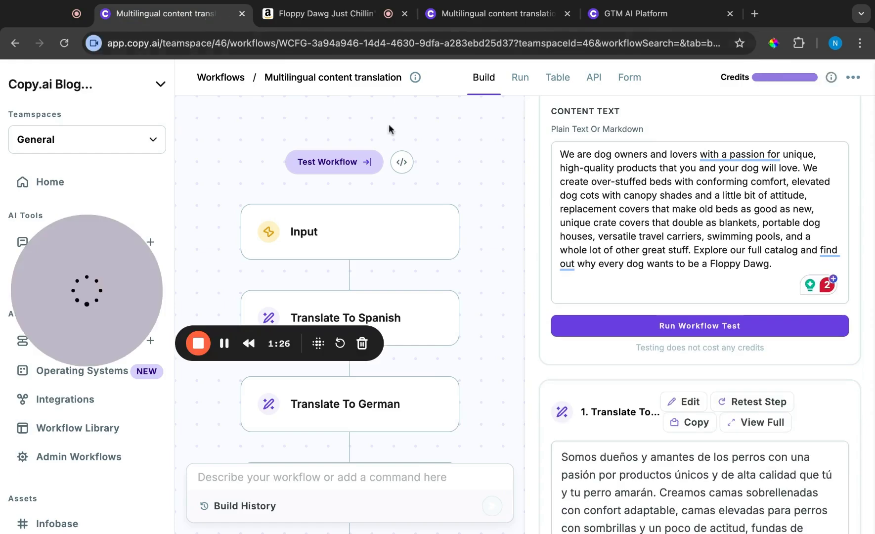
left_click(578, 202)
key("super+a")
scroll(547, 216, "down", 5)
scroll(461, 252, "down", 3)
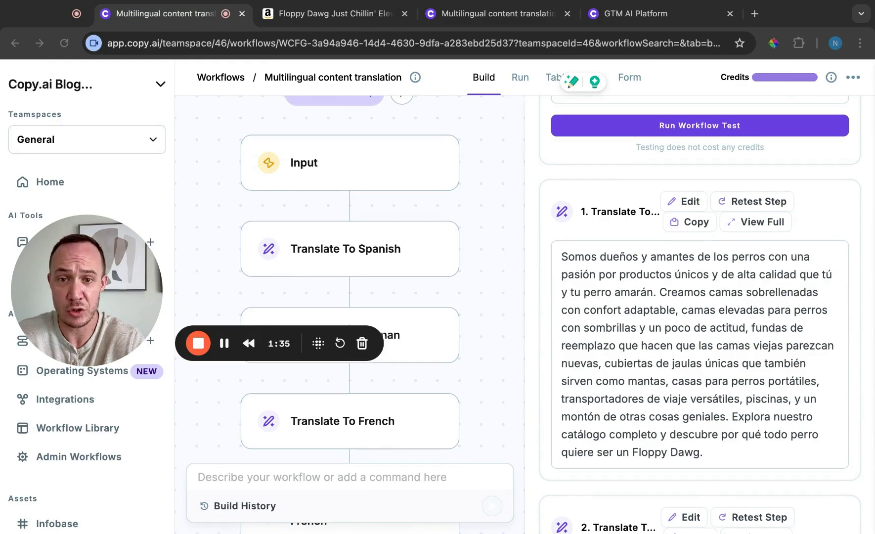
scroll(699, 316, "down", 10)
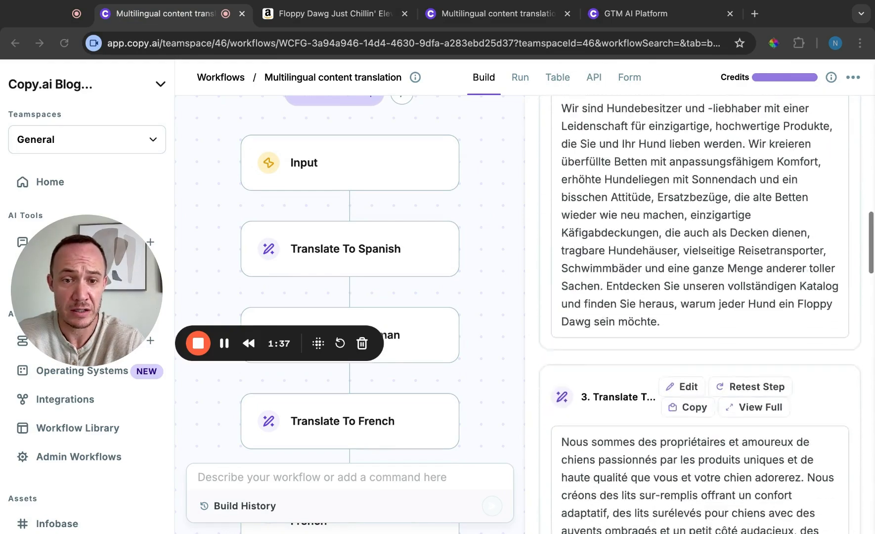
scroll(699, 316, "down", 12)
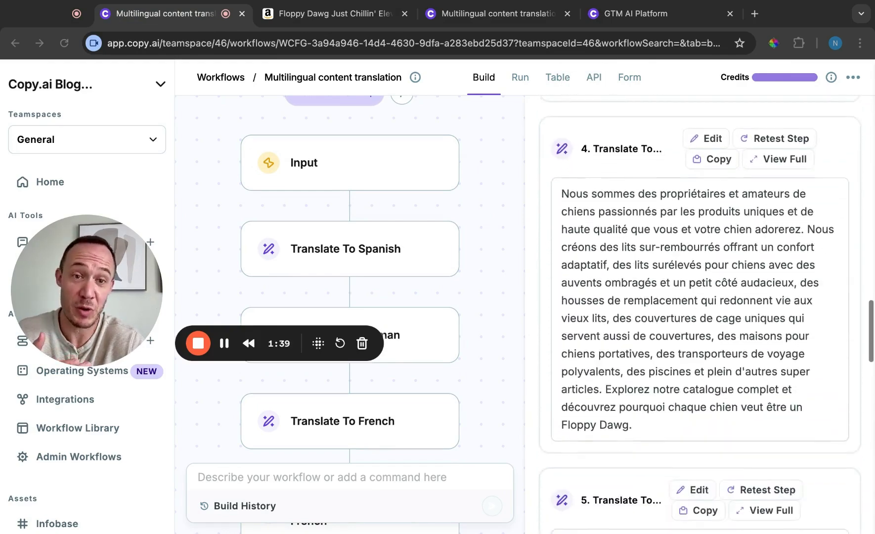
scroll(700, 316, "down", 5)
scroll(349, 277, "down", 3)
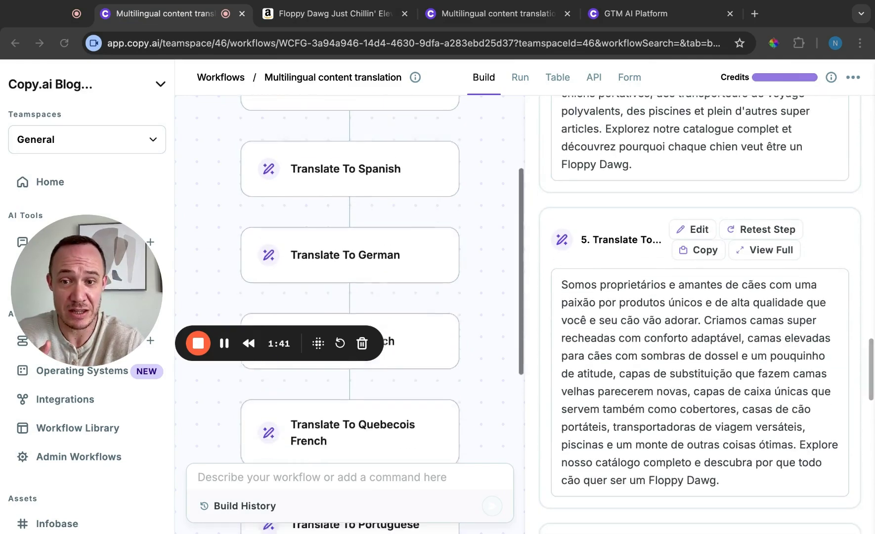
scroll(350, 276, "down", 7)
scroll(699, 317, "down", 1)
scroll(700, 316, "down", 10)
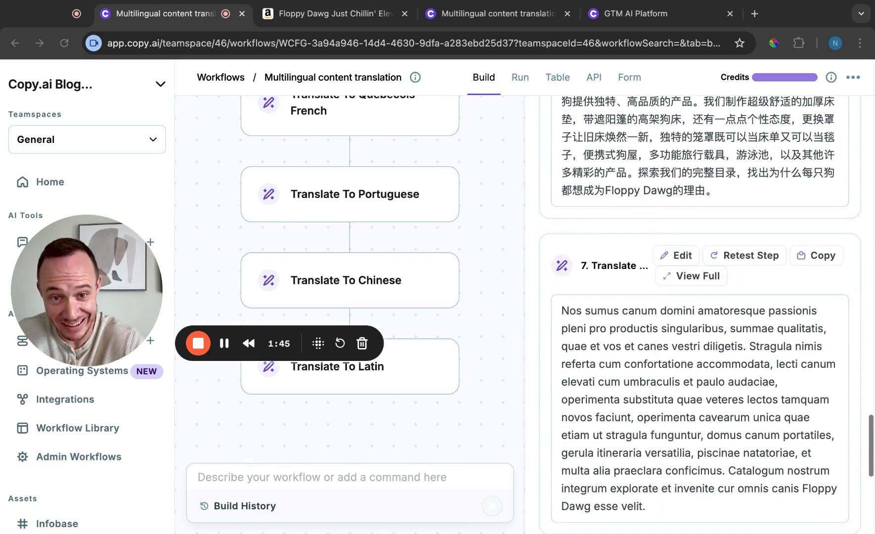
scroll(700, 317, "up", 20)
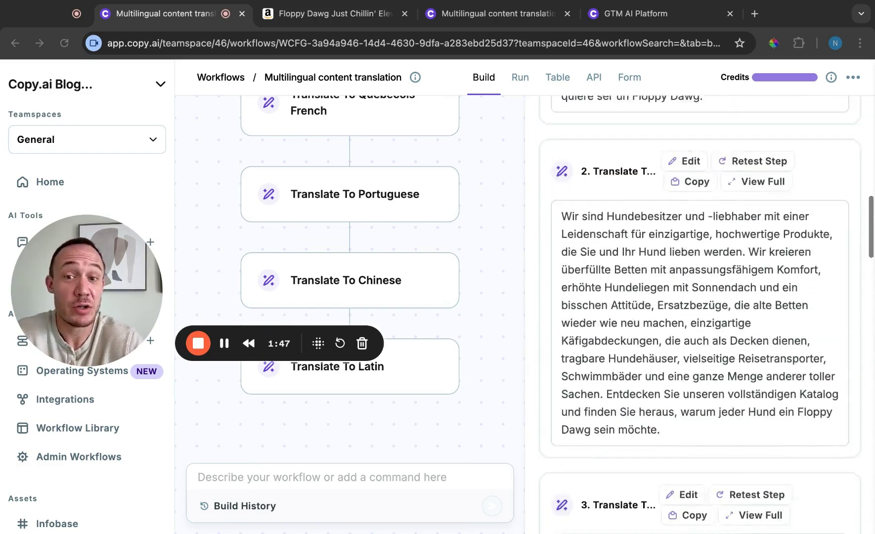
scroll(699, 316, "up", 5)
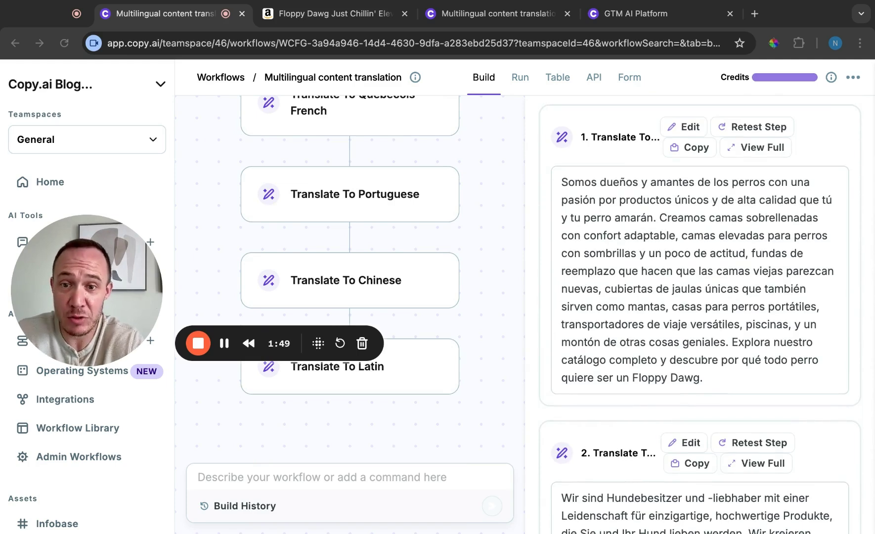
Step: Inspect the Translate To Latin step's settings, highlighting its Latin target language
left_click(420, 376)
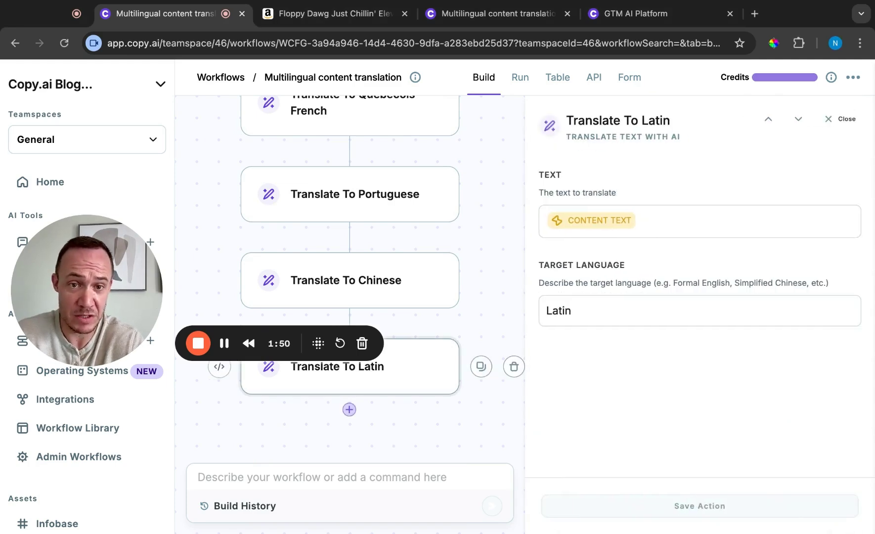
double_click(561, 310)
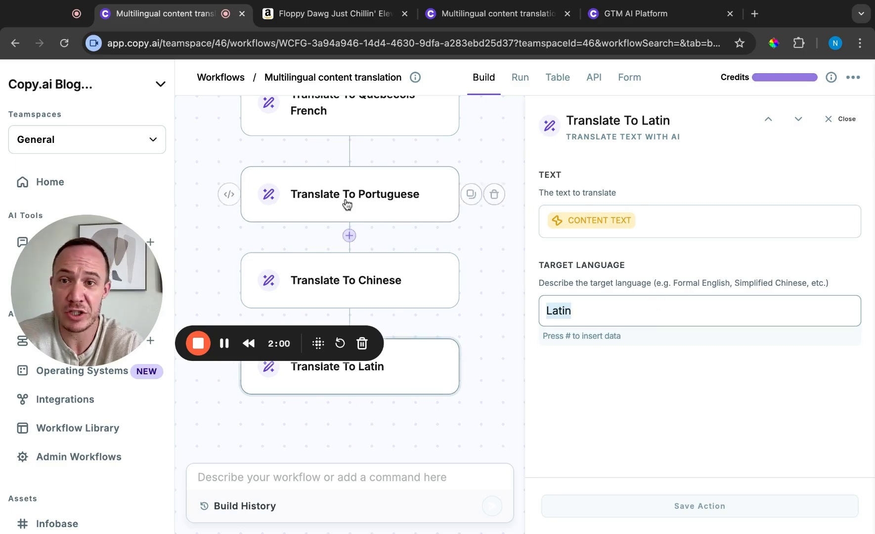
scroll(346, 201, "up", 15)
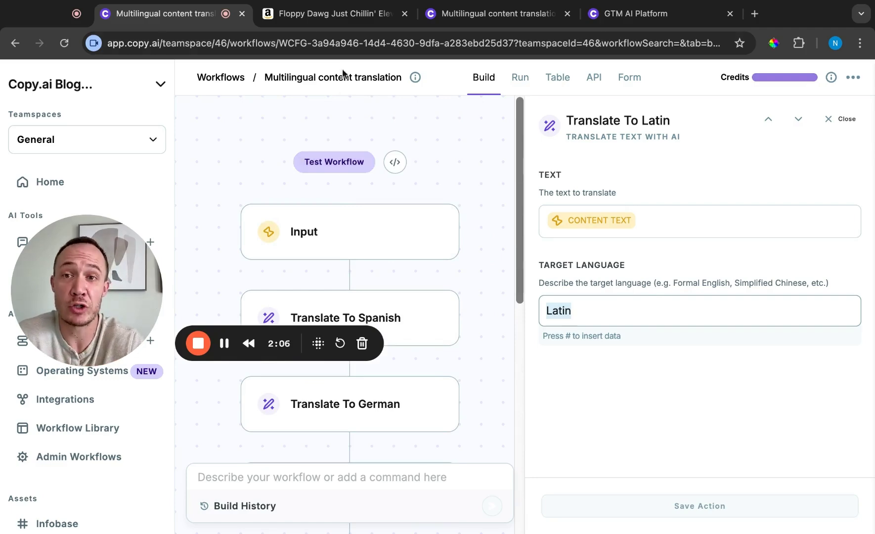
left_click(341, 15)
key("ctrl+shift+Tab")
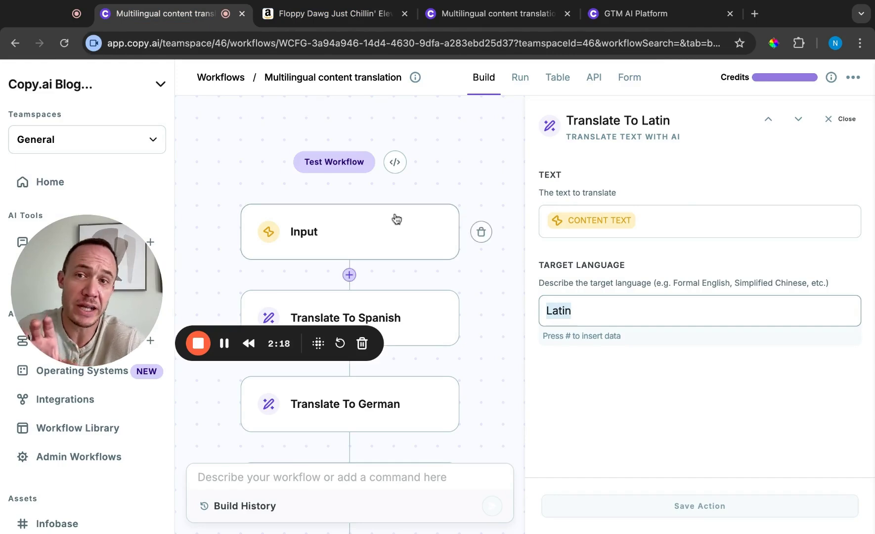
Step: Glance at the URL-scraping workflow copy, then return to the translation builder's test panel
left_click(493, 20)
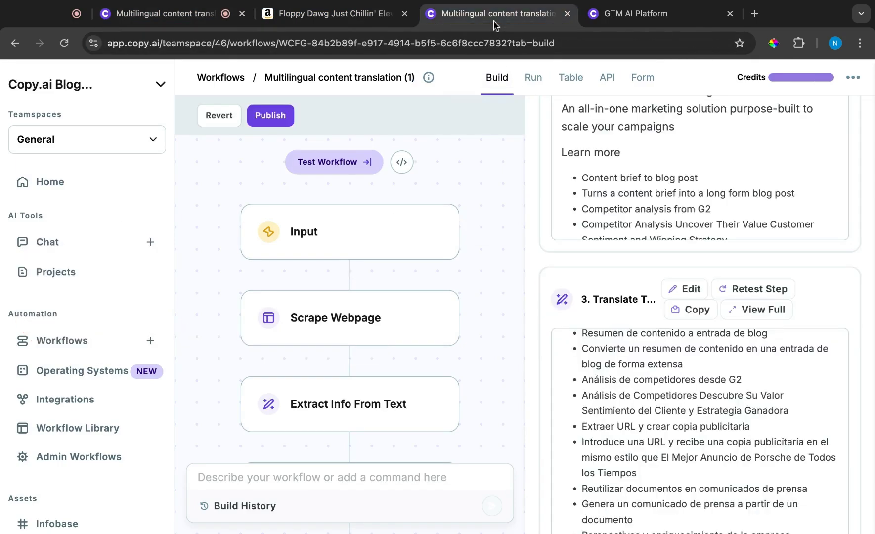
scroll(538, 179, "up", 15)
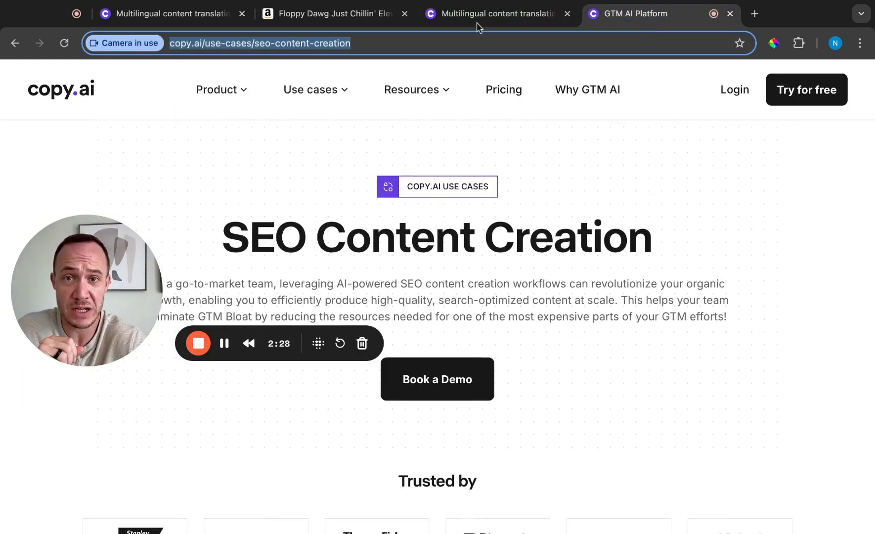
left_click(476, 20)
scroll(537, 172, "down", 10)
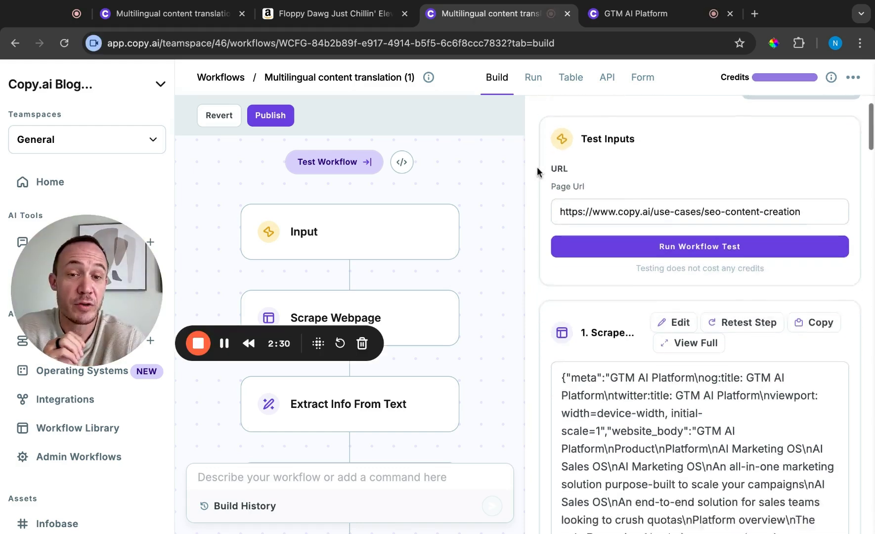
scroll(621, 318, "down", 5)
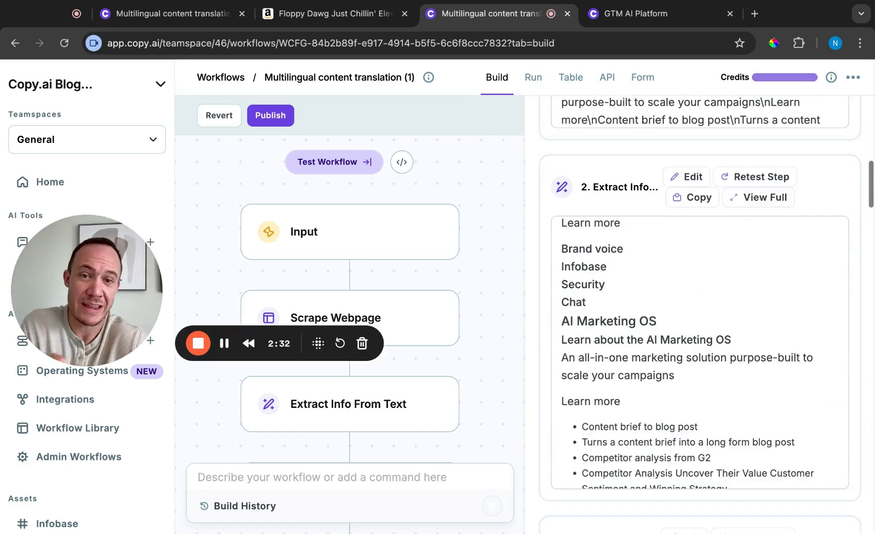
scroll(621, 318, "up", 5)
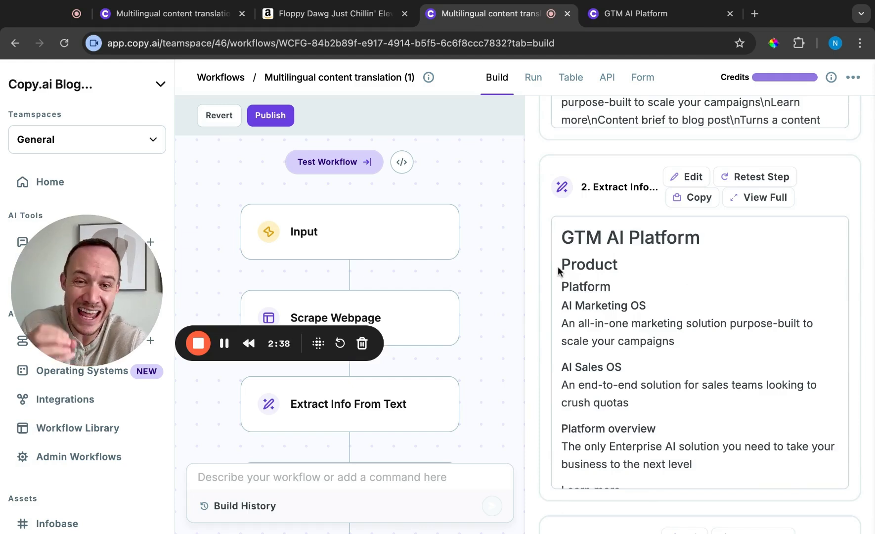
Step: Review the test outputs for the scraped GTM AI Platform page and its extracted text
scroll(542, 260, "down", 2)
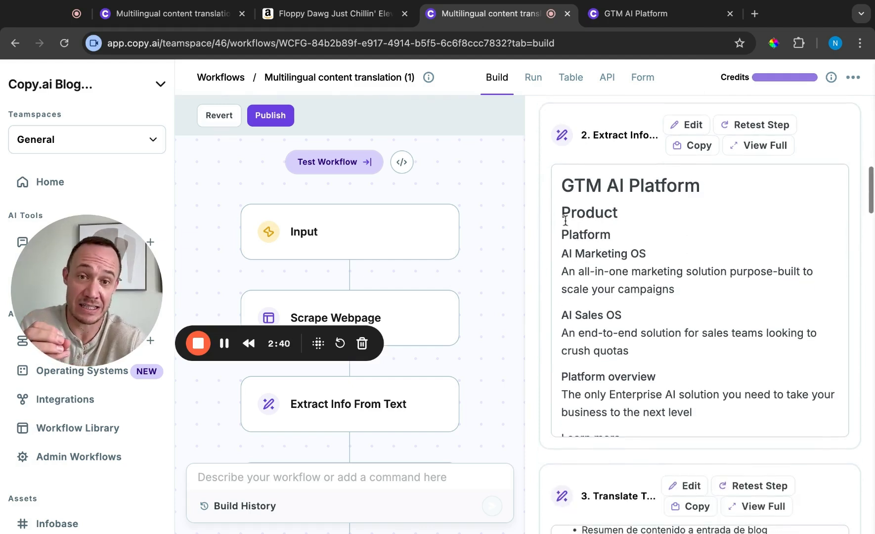
scroll(544, 242, "down", 5)
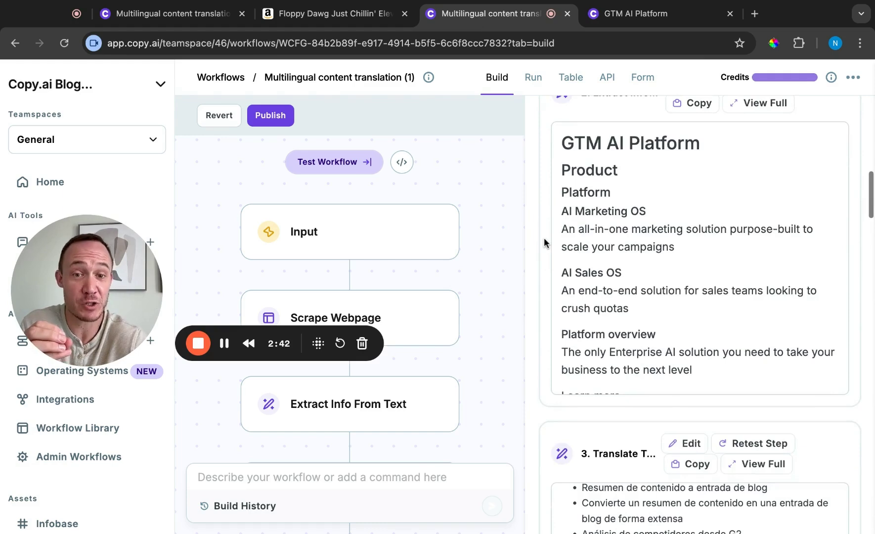
scroll(464, 246, "down", 1)
scroll(463, 246, "down", 8)
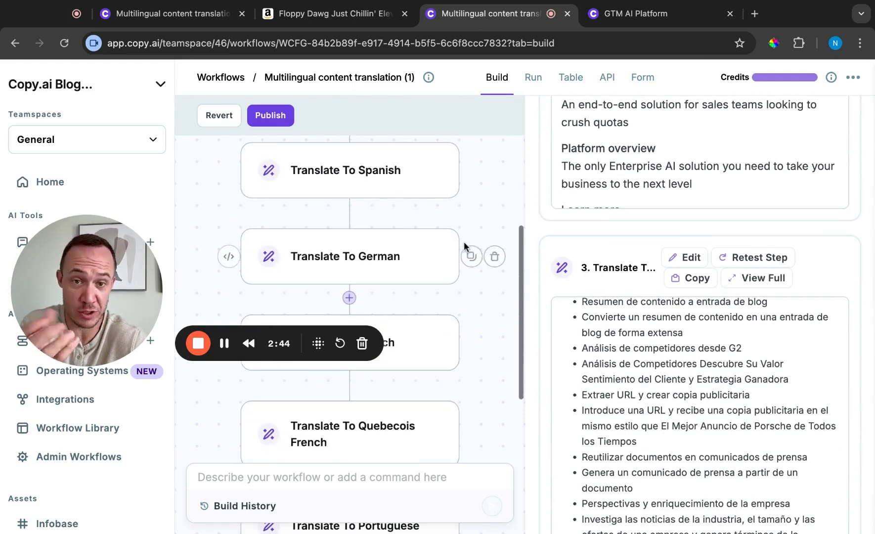
scroll(652, 453, "up", 10)
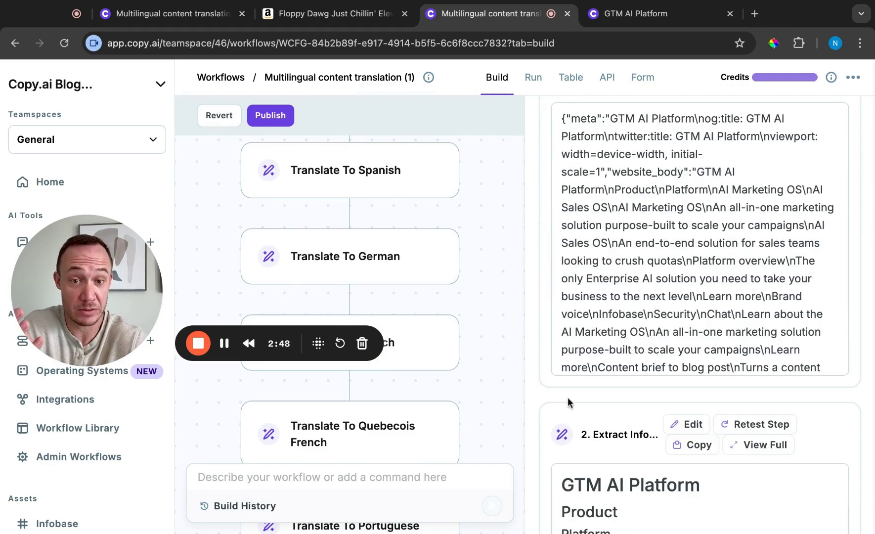
scroll(567, 402, "down", 8)
scroll(567, 401, "down", 1)
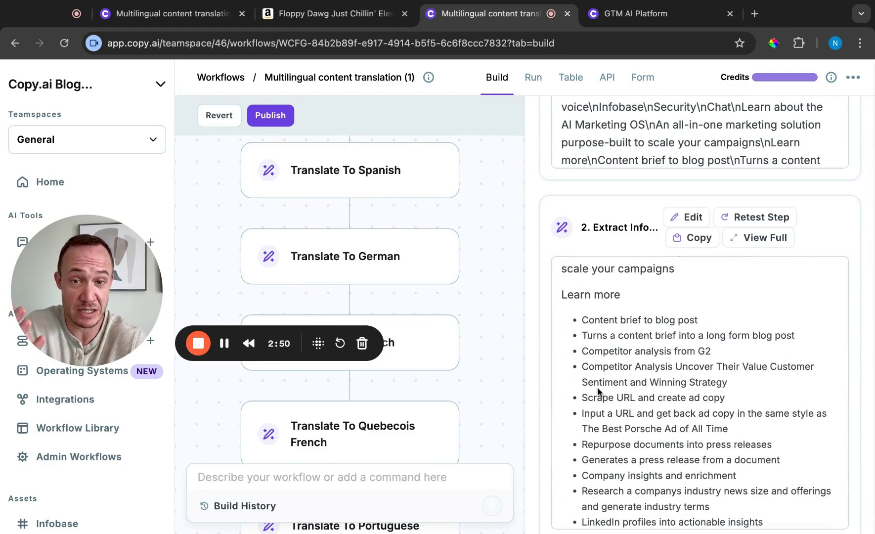
scroll(529, 365, "down", 7)
scroll(585, 411, "down", 10)
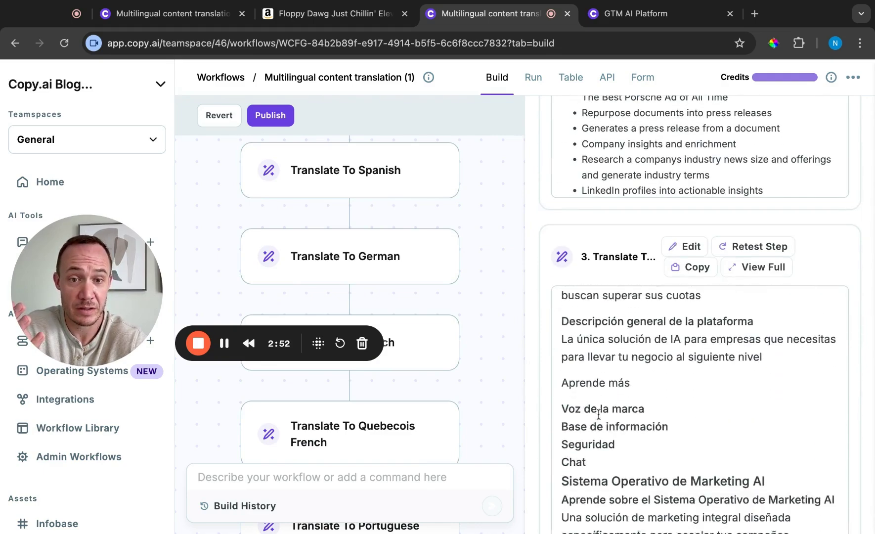
Step: Review the Spanish, German and French translation outputs
scroll(537, 376, "down", 10)
scroll(608, 383, "down", 10)
scroll(609, 383, "down", 3)
scroll(560, 355, "down", 10)
scroll(592, 426, "down", 5)
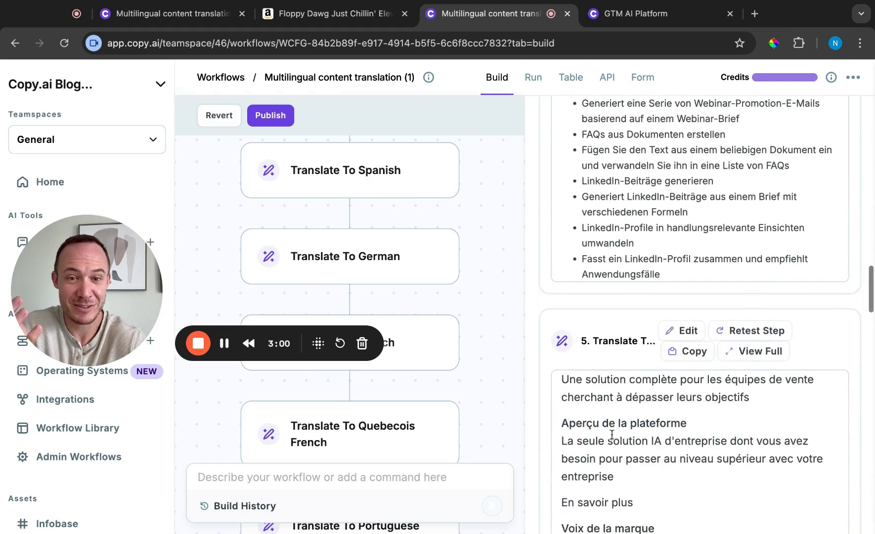
scroll(526, 397, "down", 10)
scroll(642, 246, "down", 10)
scroll(641, 312, "down", 15)
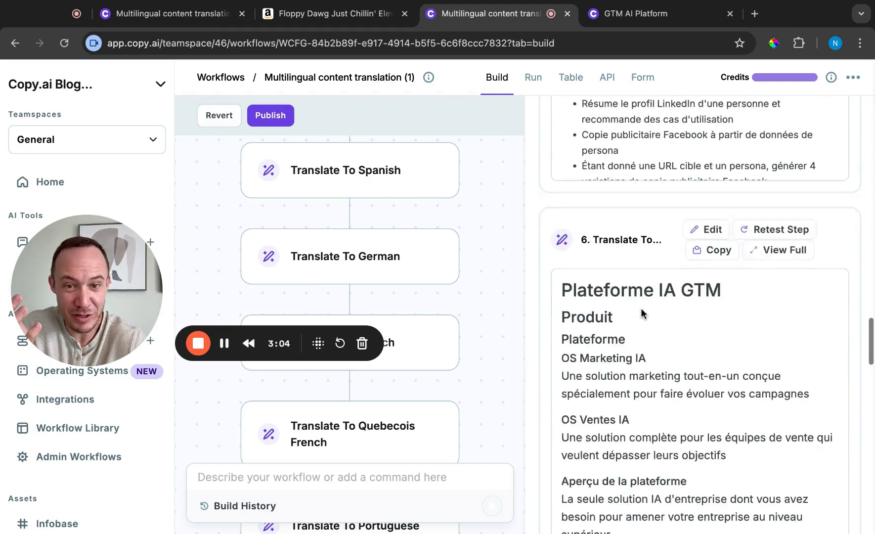
scroll(545, 289, "up", 20)
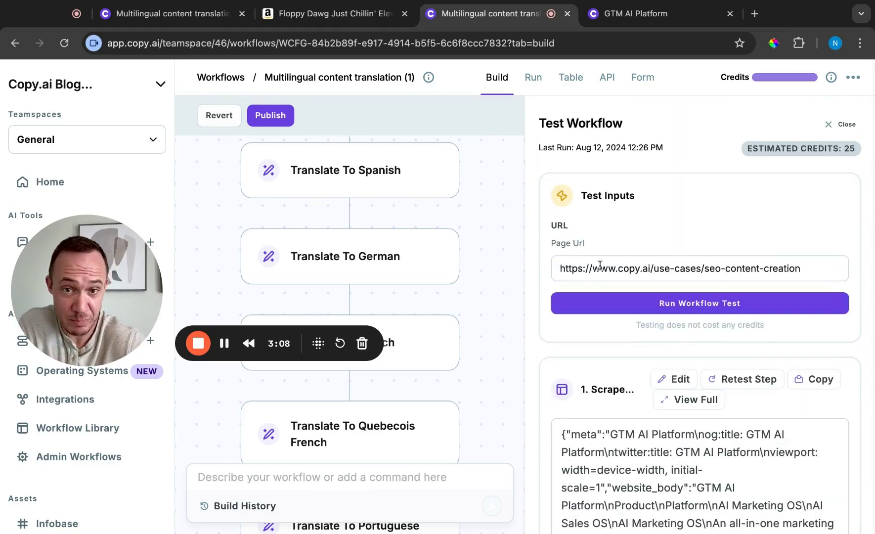
triple_click(606, 262)
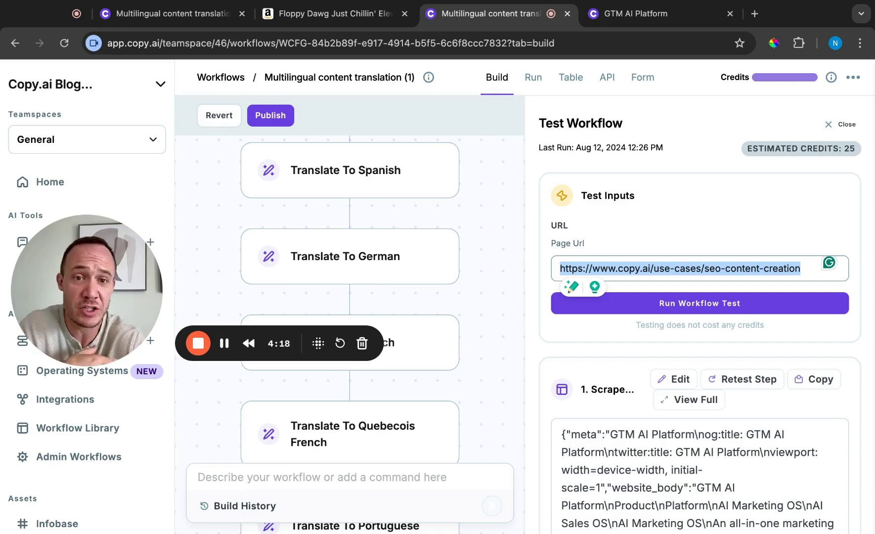
scroll(621, 247, "down", 2)
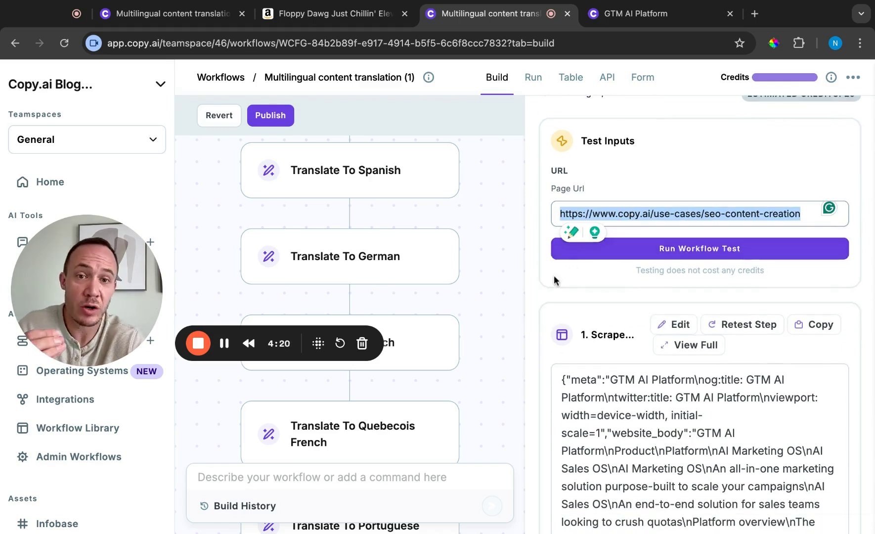
scroll(528, 293, "down", 20)
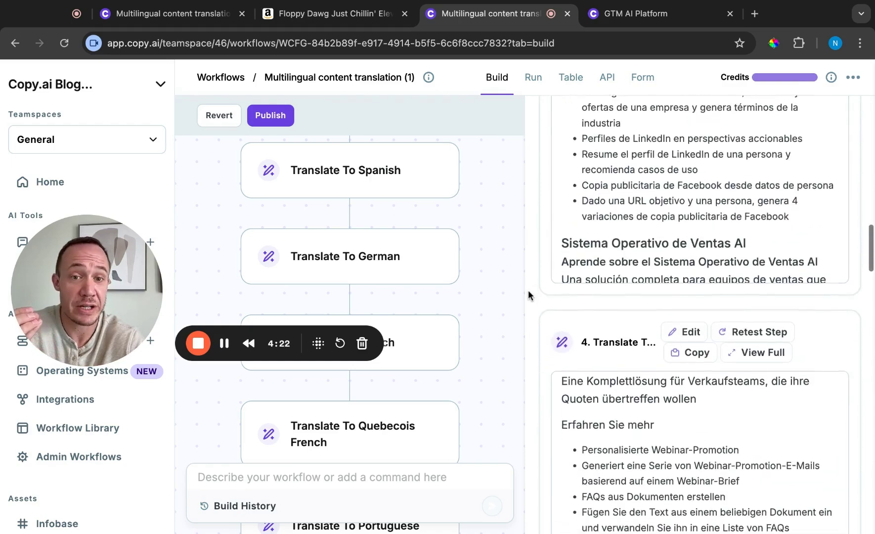
scroll(528, 291, "down", 10)
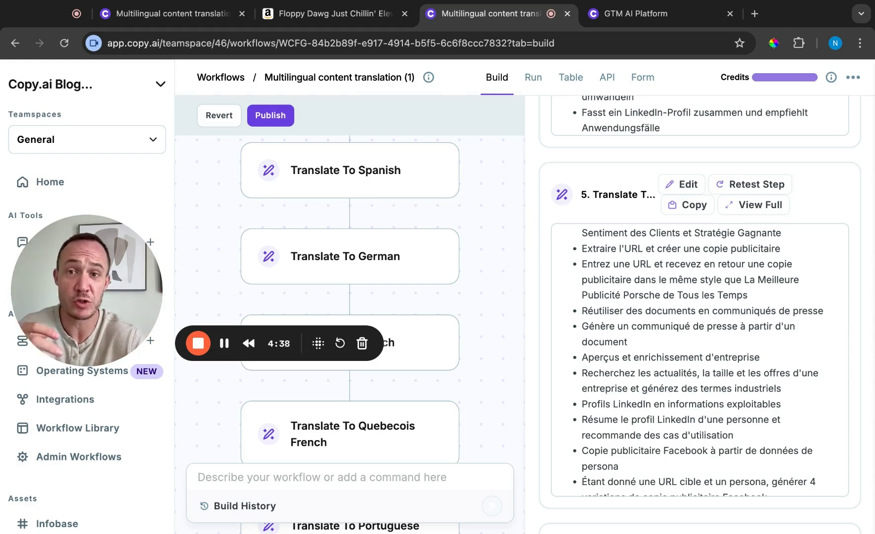
Step: Publish the workflow, view its bulk-run table and Import CSV, then return to the text workflow
left_click(286, 121)
left_click(482, 347)
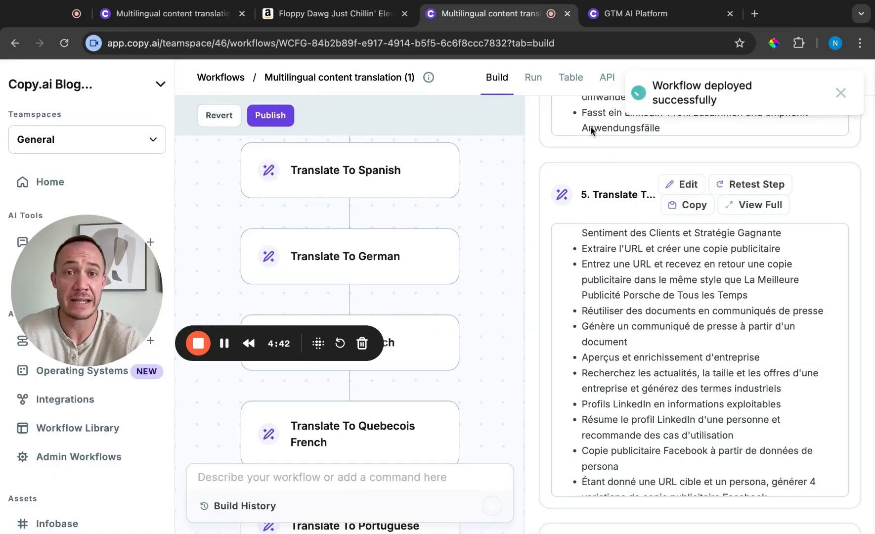
left_click(572, 82)
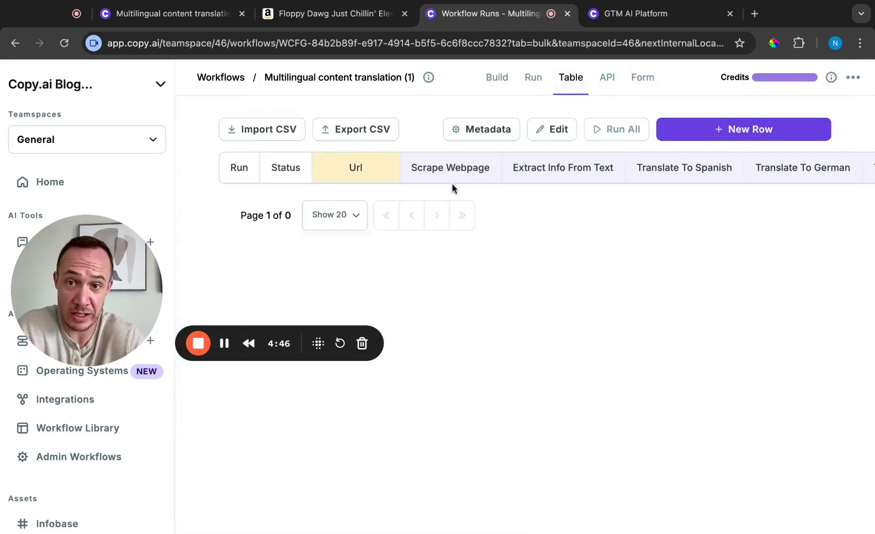
left_click(280, 125)
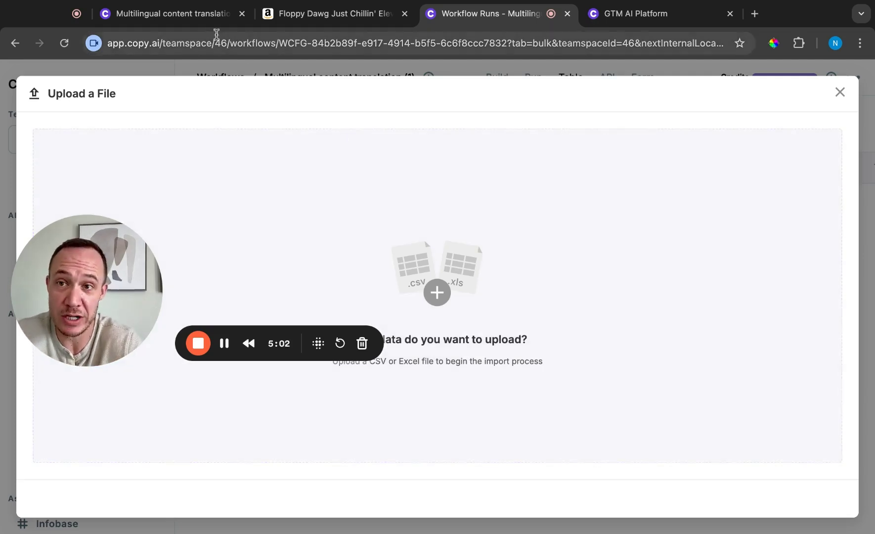
left_click(210, 15)
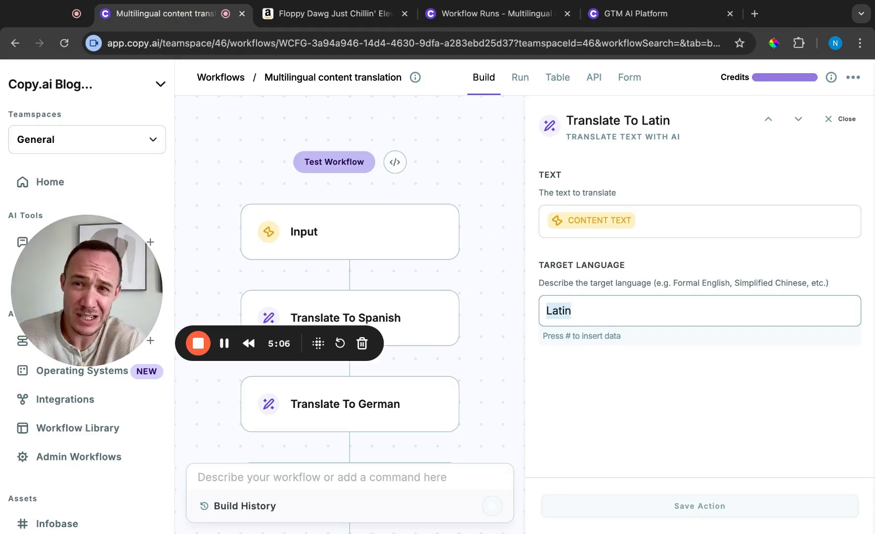
Step: Show the test: select the Floppy Dawg input text and view its Spanish translation
left_click(334, 162)
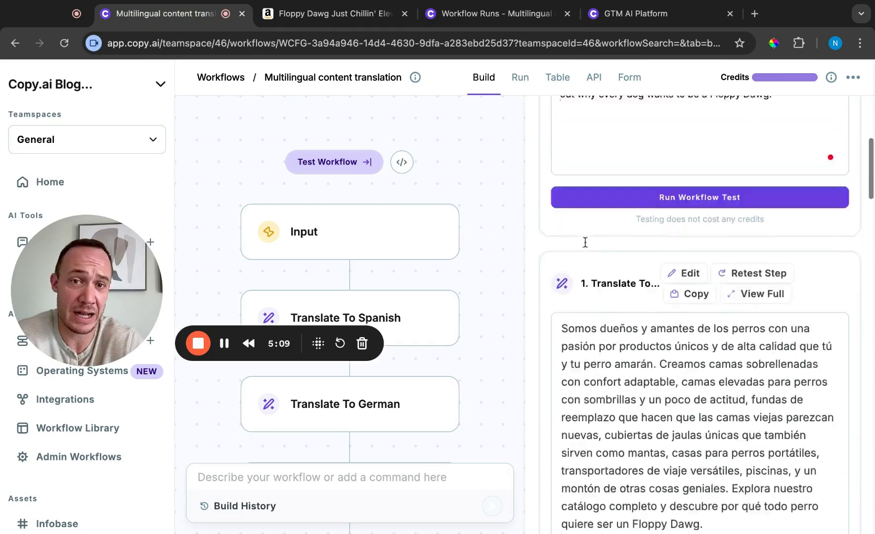
scroll(584, 243, "up", 5)
key("super+a")
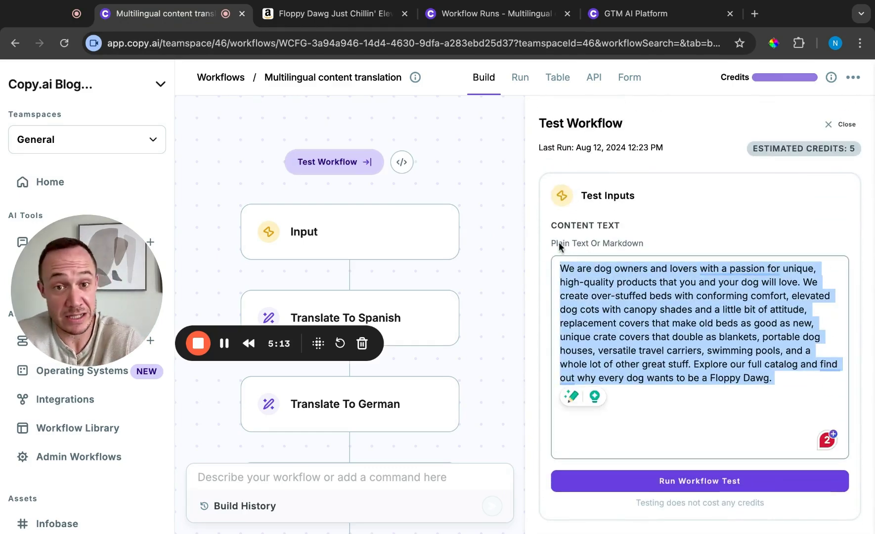
scroll(559, 246, "down", 4)
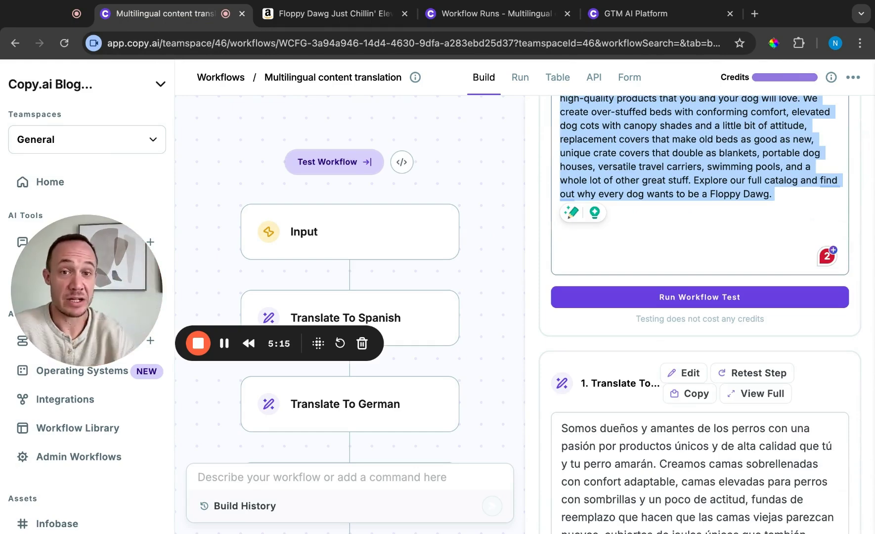